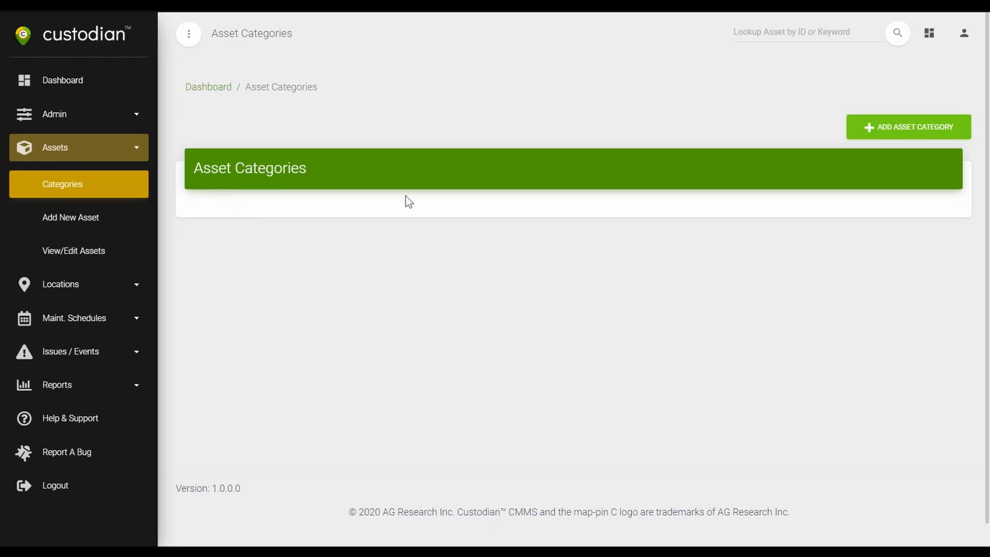
Step: Add an asset category named Computers and save it
{"action": "left_click", "coordinate": [898, 128]}
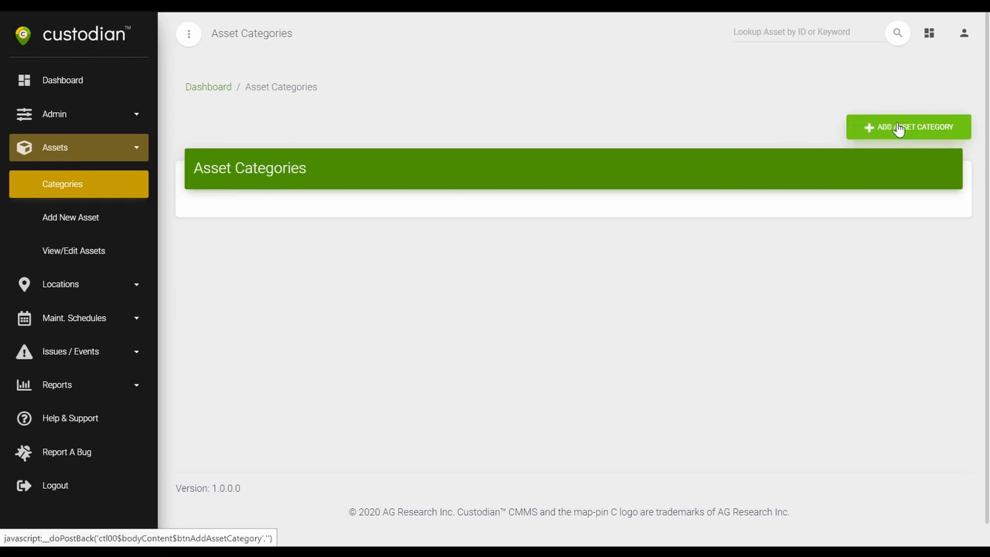
{"action": "left_click", "coordinate": [465, 145]}
{"action": "type", "text": "Computers"}
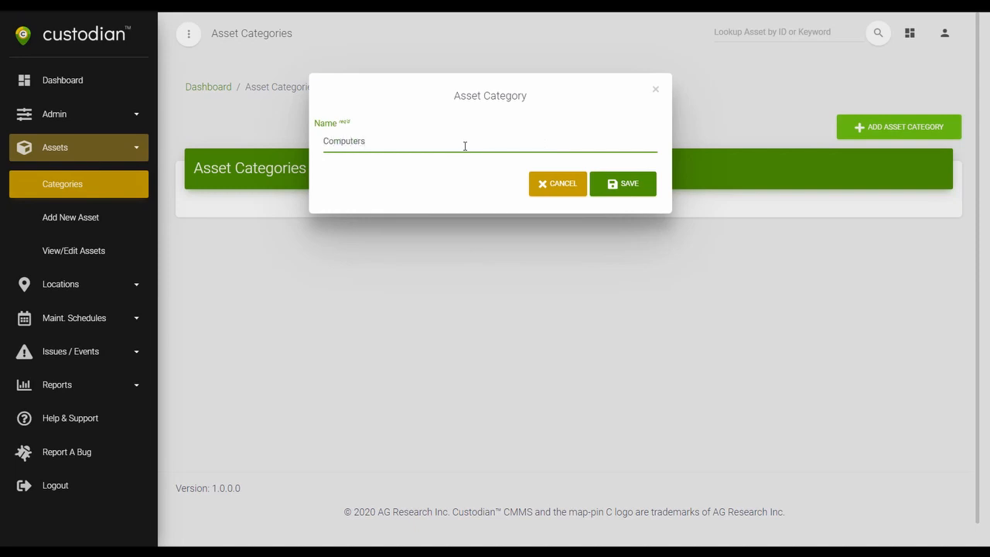
{"action": "left_click", "coordinate": [613, 187]}
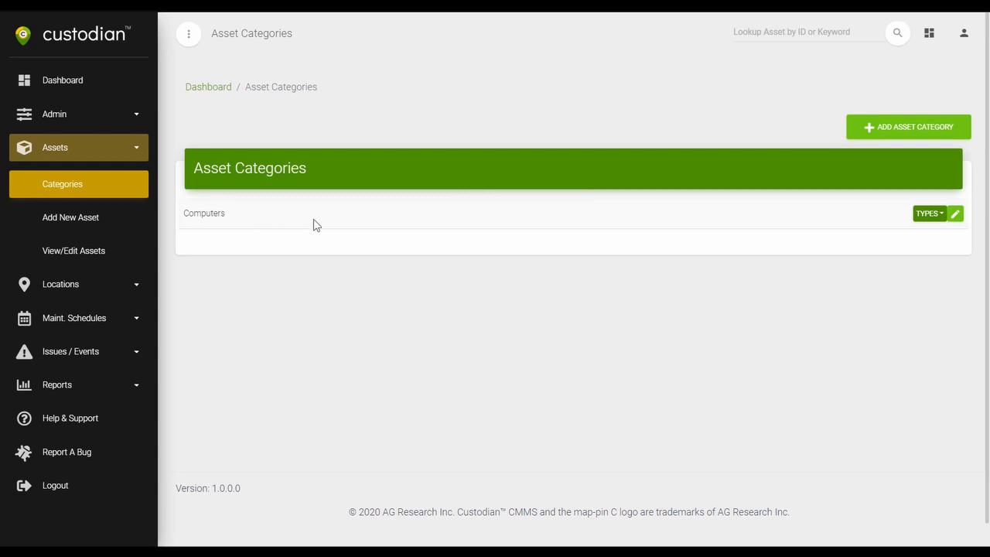
Step: Create an asset type in the Computers category with the name Desktop PC and the tag prefix DPC
{"action": "left_click", "coordinate": [935, 215]}
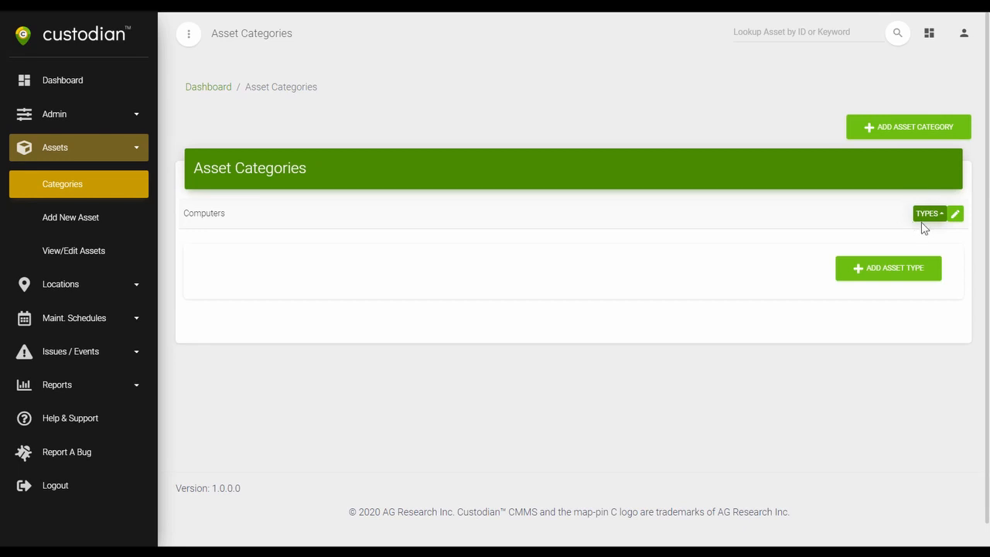
{"action": "left_click", "coordinate": [935, 216]}
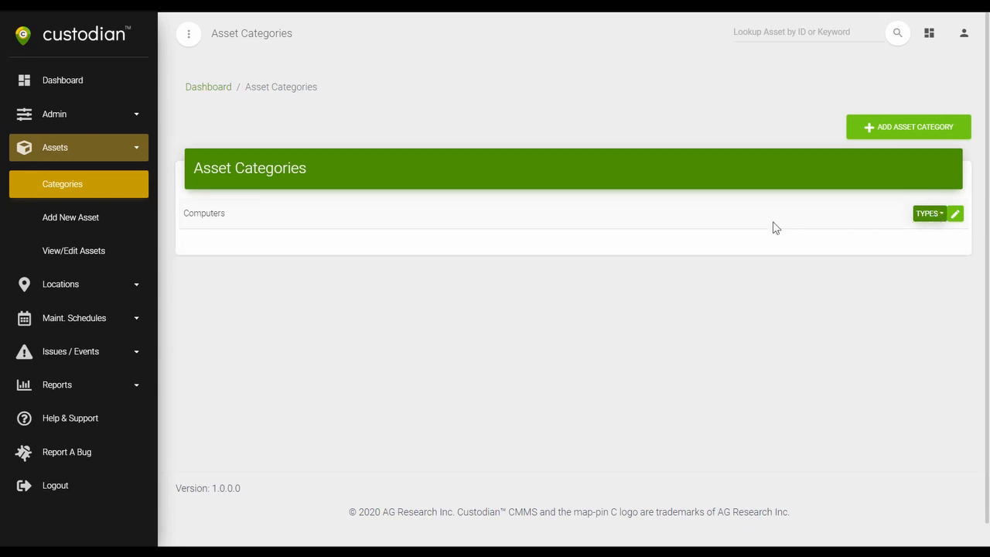
{"action": "left_click", "coordinate": [931, 215]}
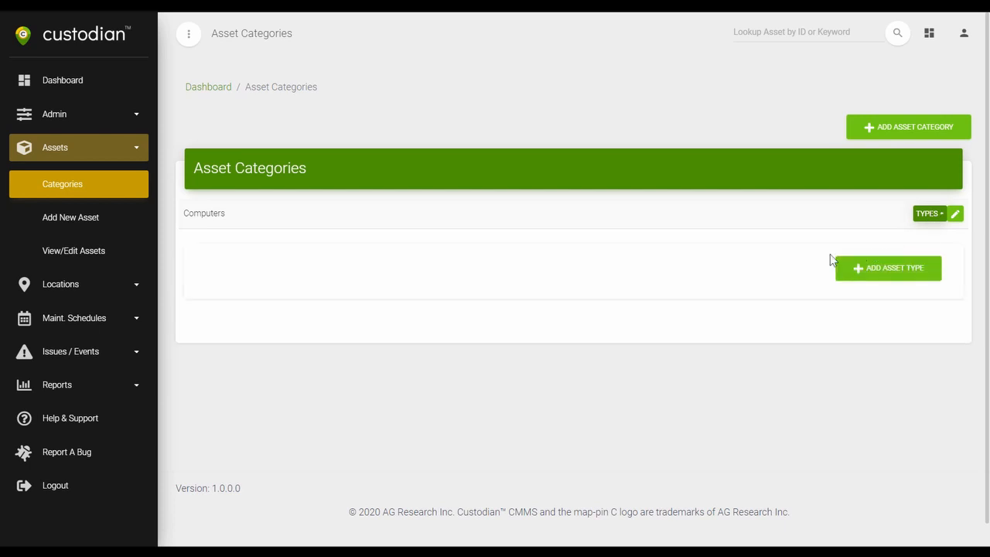
{"action": "left_click", "coordinate": [899, 270]}
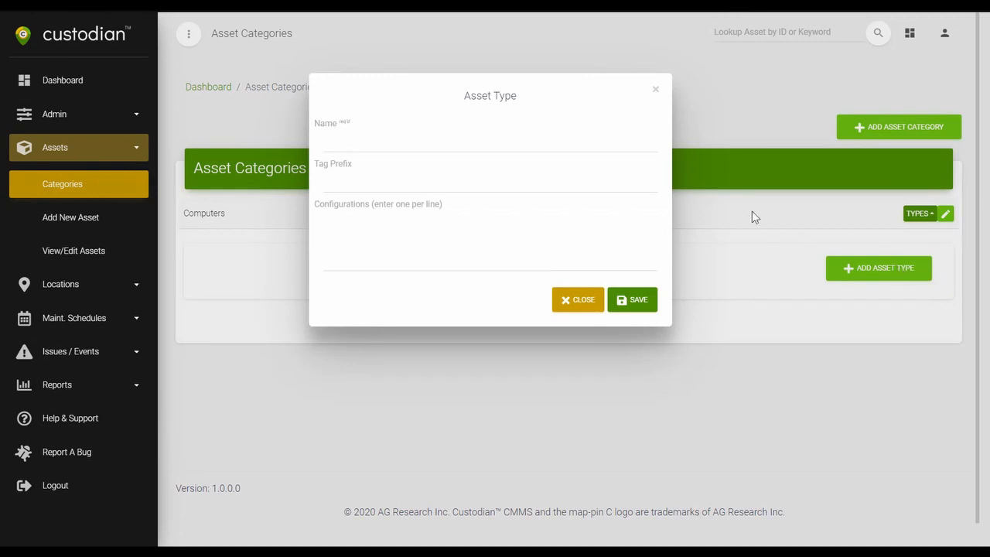
{"action": "left_click", "coordinate": [441, 144]}
{"action": "type", "text": "Desktop PC"}
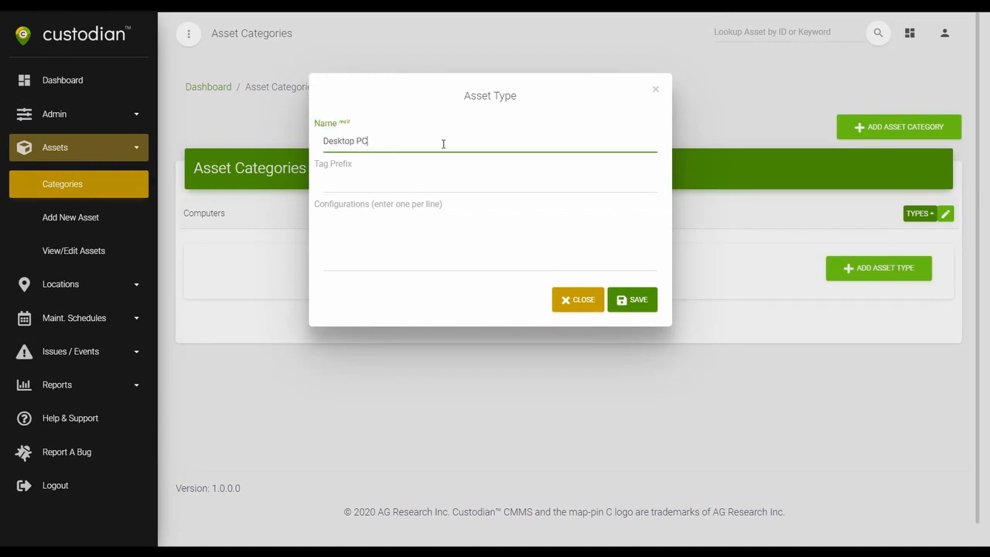
{"action": "left_click", "coordinate": [384, 185]}
{"action": "type", "text": "DPC"}
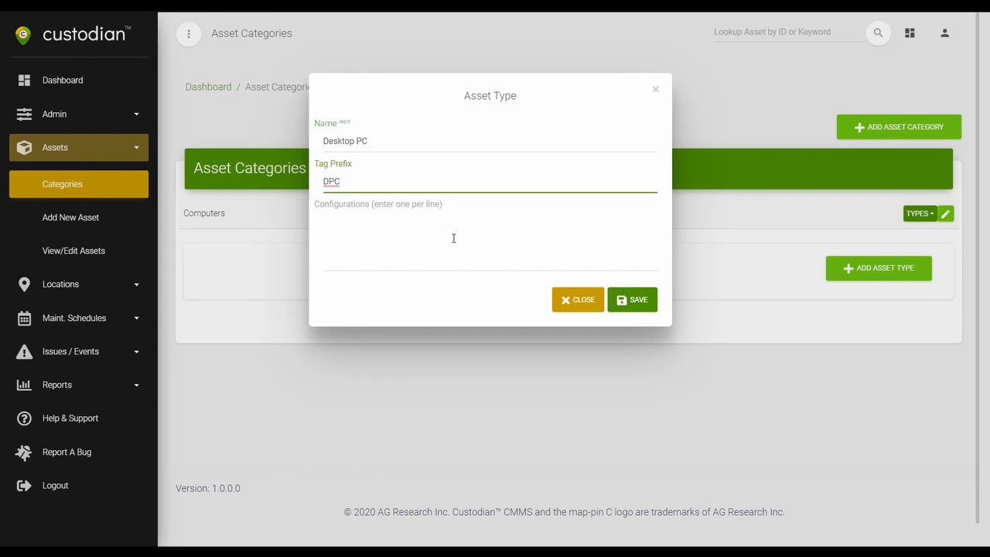
Step: List Operating System, Processor, RAM, Static IP and Monitor connection type as the asset type's configurations, one per line, and save it
{"action": "left_click", "coordinate": [454, 235]}
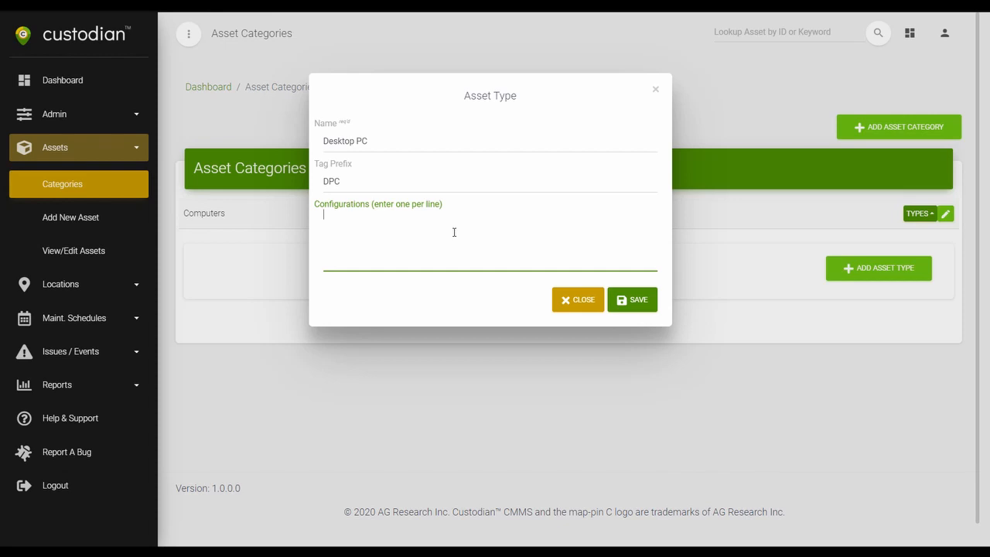
{"action": "type", "text": "Operating System "}
{"action": "type", "text": "Processor"}
{"action": "key", "text": "Return"}
{"action": "type", "text": "RAM"}
{"action": "key", "text": "Return"}
{"action": "type", "text": "Static IP"}
{"action": "key", "text": "Return"}
{"action": "type", "text": "Monitor connection type"}
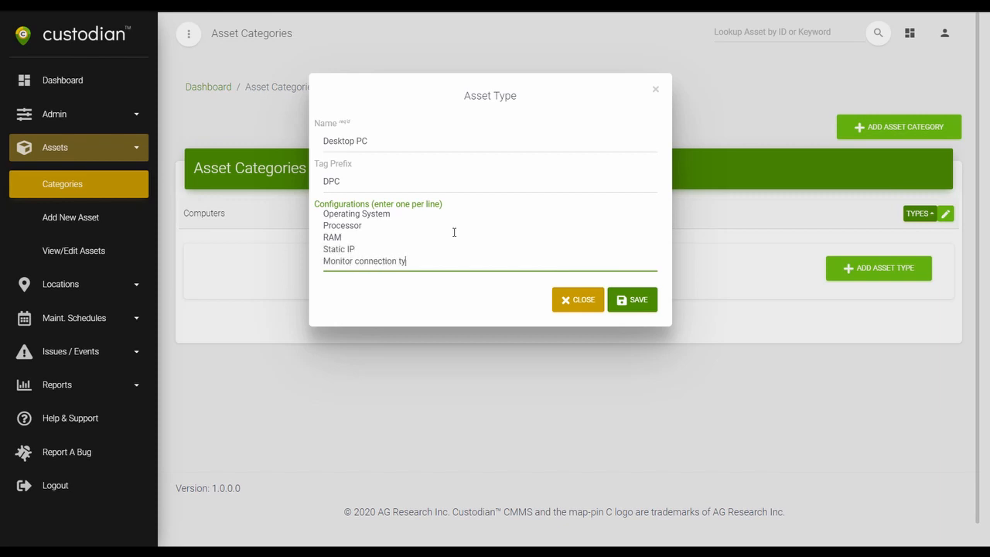
{"action": "left_click", "coordinate": [640, 305]}
{"action": "left_click", "coordinate": [640, 304]}
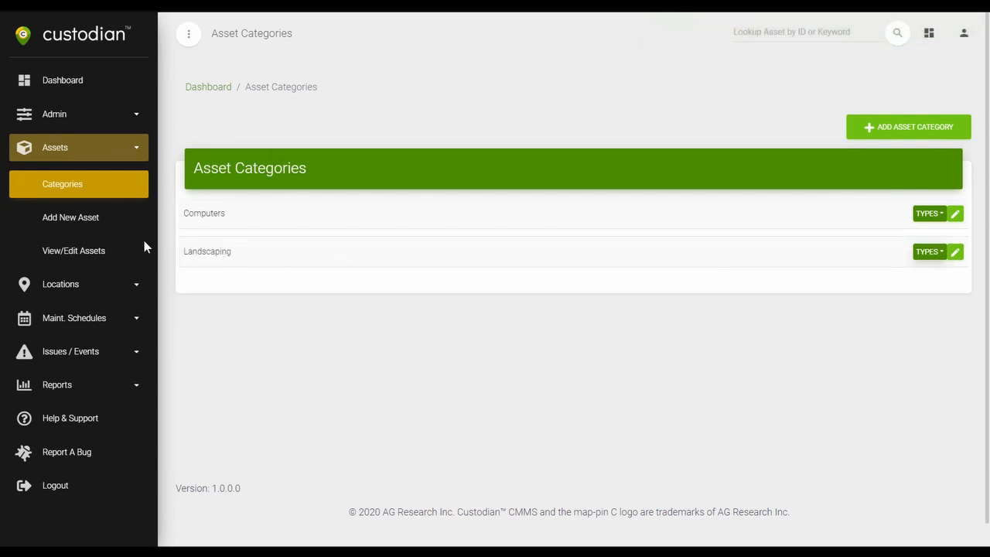
Step: Start a new asset with category Computers, type Desktop PC and area Newfoundland - NF Test Store #1 - Front Entrance
{"action": "left_click", "coordinate": [67, 219]}
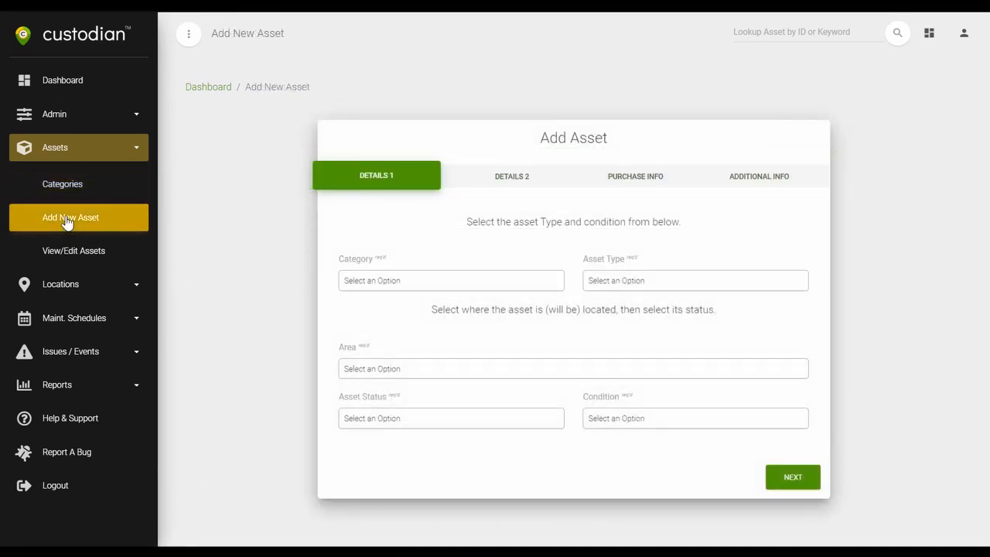
{"action": "left_click", "coordinate": [385, 282]}
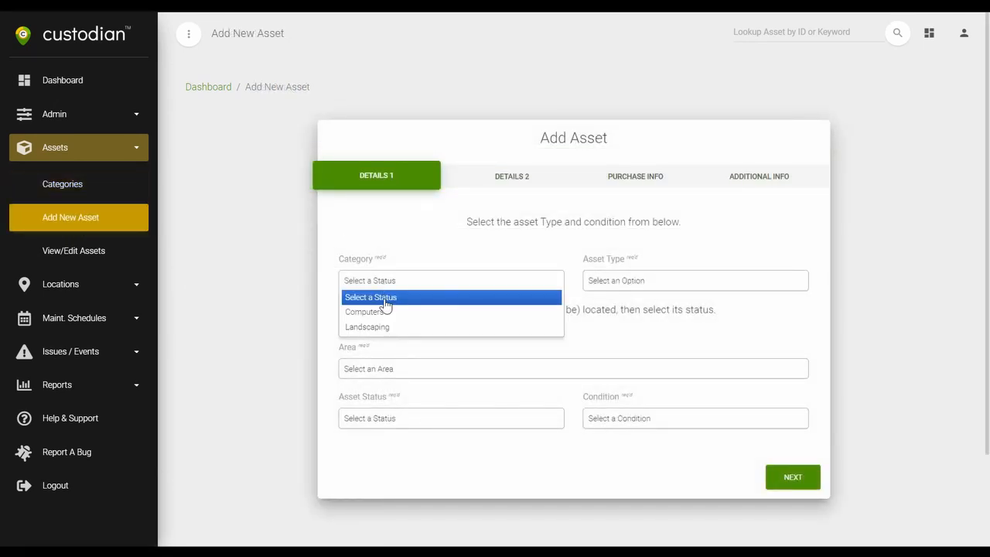
{"action": "left_click", "coordinate": [388, 318]}
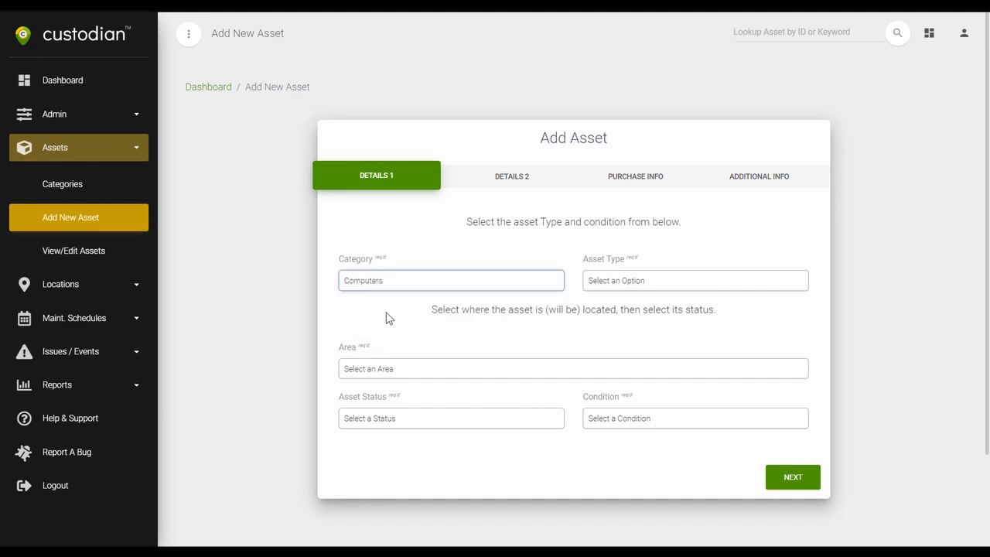
{"action": "left_click", "coordinate": [625, 285]}
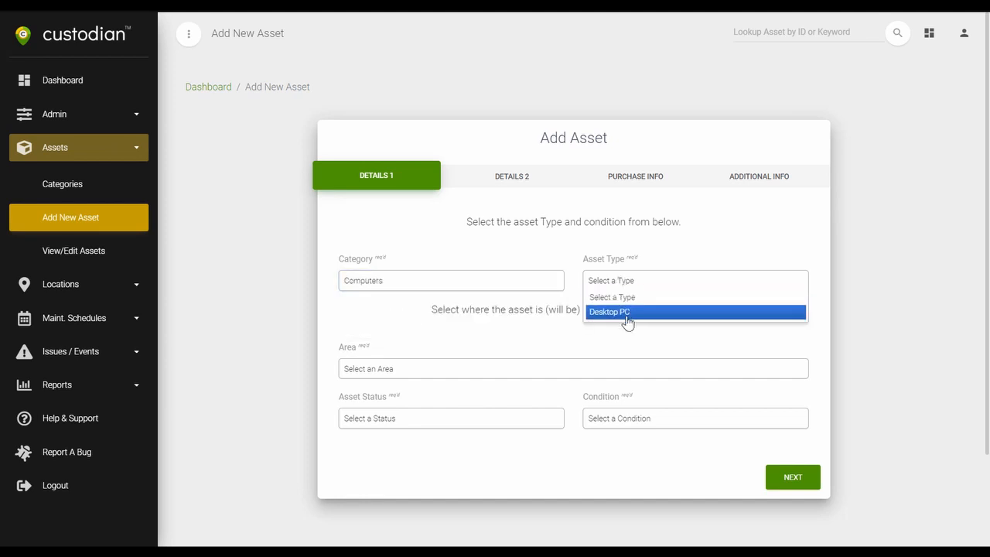
{"action": "left_click", "coordinate": [628, 314]}
{"action": "left_click", "coordinate": [375, 370]}
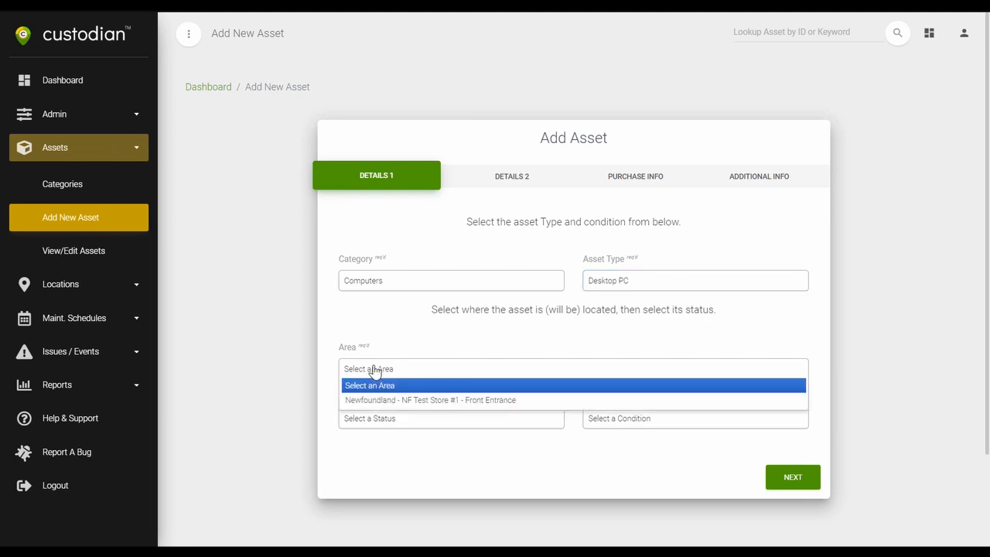
{"action": "left_click", "coordinate": [460, 401]}
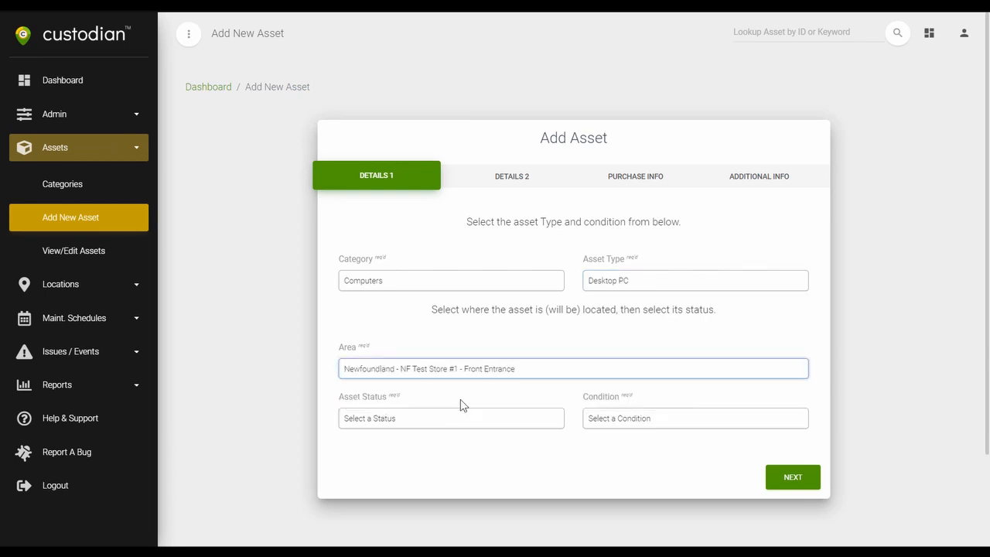
Step: Set the asset's status to Deployed and its condition to New, and continue to the second details page
{"action": "left_click", "coordinate": [385, 424]}
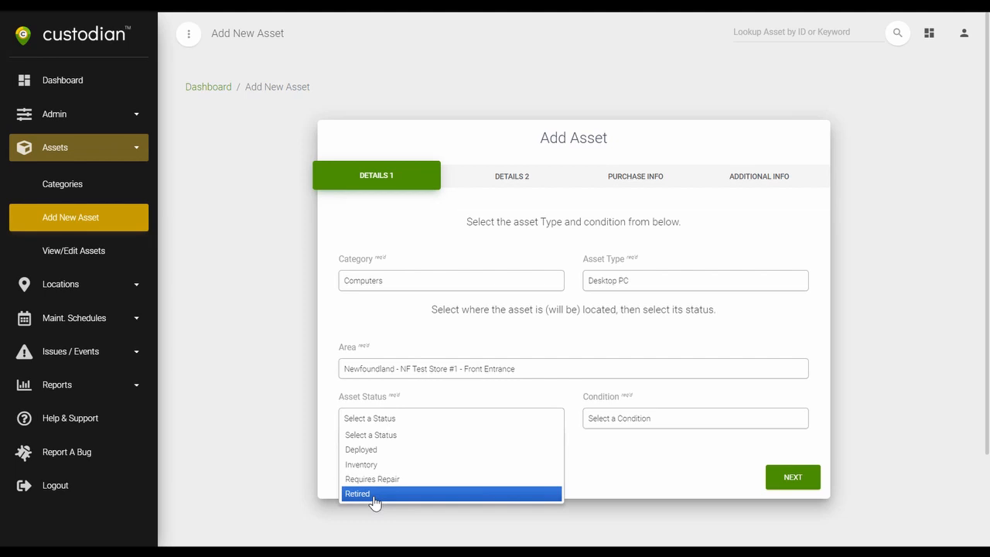
{"action": "left_click", "coordinate": [373, 455]}
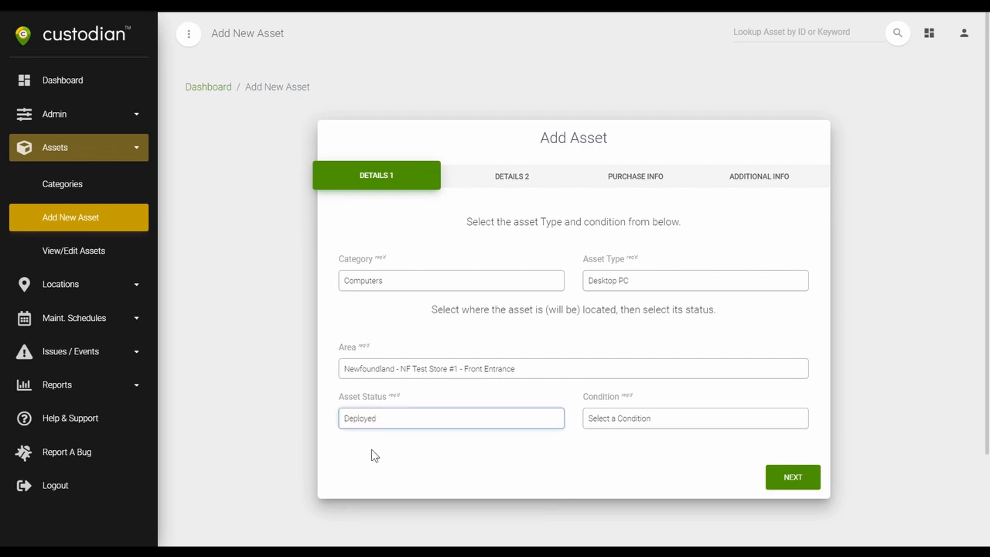
{"action": "left_click", "coordinate": [628, 425]}
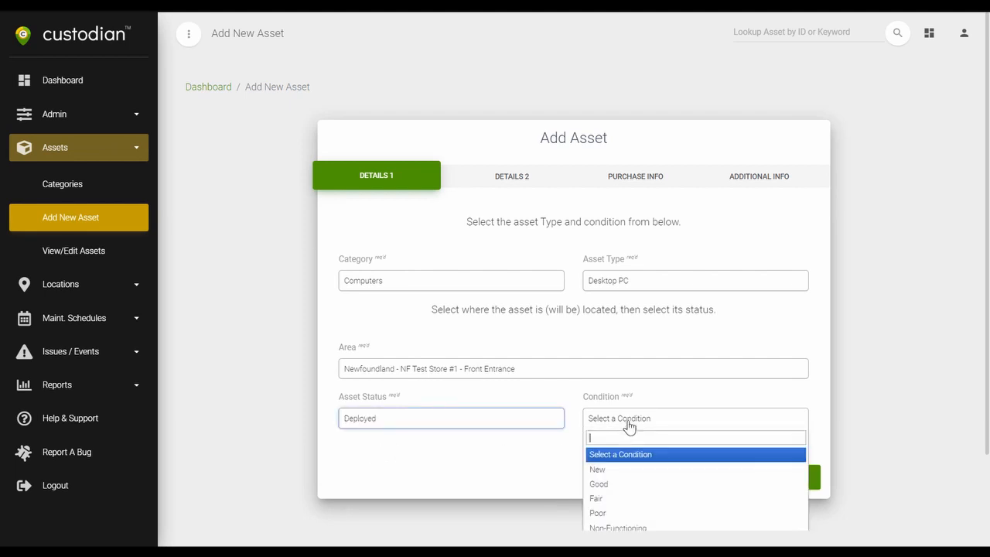
{"action": "left_click", "coordinate": [608, 470]}
{"action": "left_click", "coordinate": [795, 483]}
Step: Enter manufacturer Lenovo, model Thinkcenter 920 and serial 12345678, keep the suggested asset tag, and continue to the purchase info
{"action": "left_click", "coordinate": [387, 273]}
{"action": "type", "text": "Lenovo"}
{"action": "key", "text": "Tab"}
{"action": "type", "text": "Thinkcenter 920"}
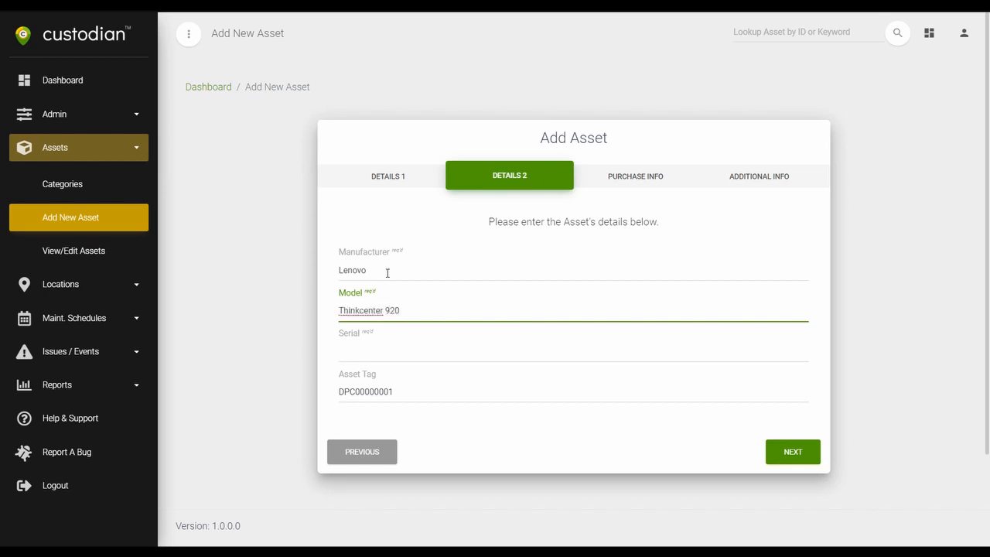
{"action": "key", "text": "Tab"}
{"action": "type", "text": "12345678"}
{"action": "key", "text": "Tab"}
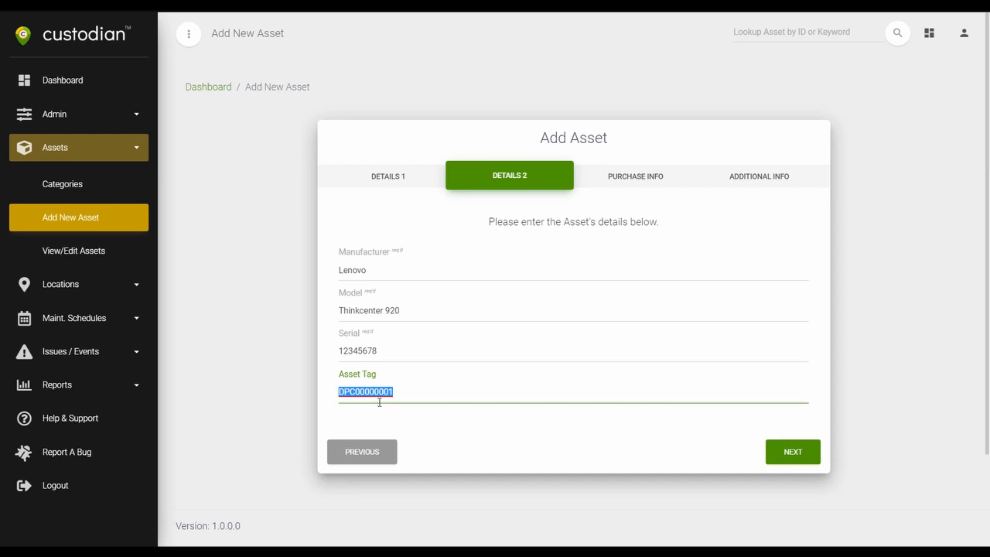
{"action": "left_click", "coordinate": [791, 453]}
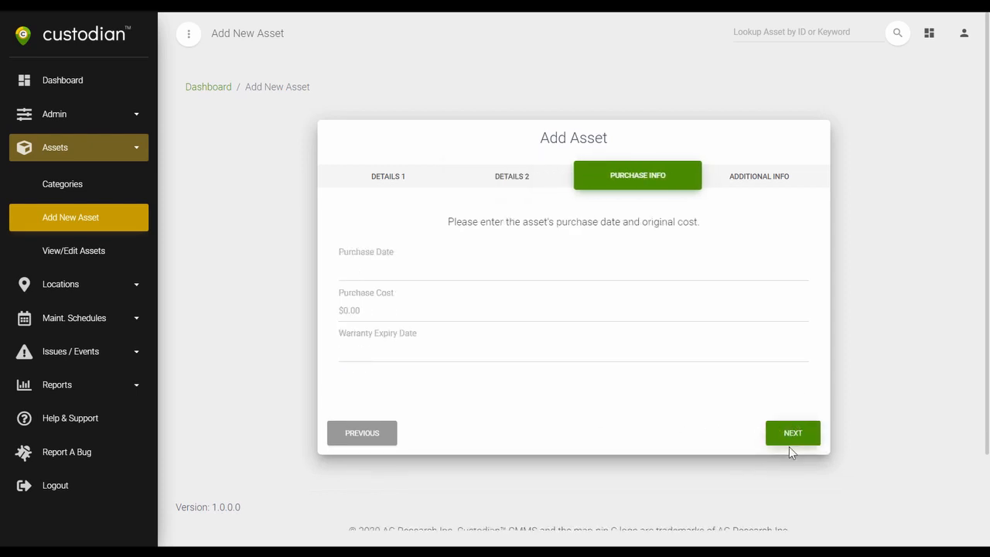
Step: Enter purchase date 04/08/2020, purchase cost $1,299.00 and warranty expiry date 04/08/2021, and continue to the additional info
{"action": "left_click", "coordinate": [434, 268]}
{"action": "left_click", "coordinate": [427, 352]}
{"action": "left_click", "coordinate": [405, 310]}
{"action": "type", "text": "1299.00"}
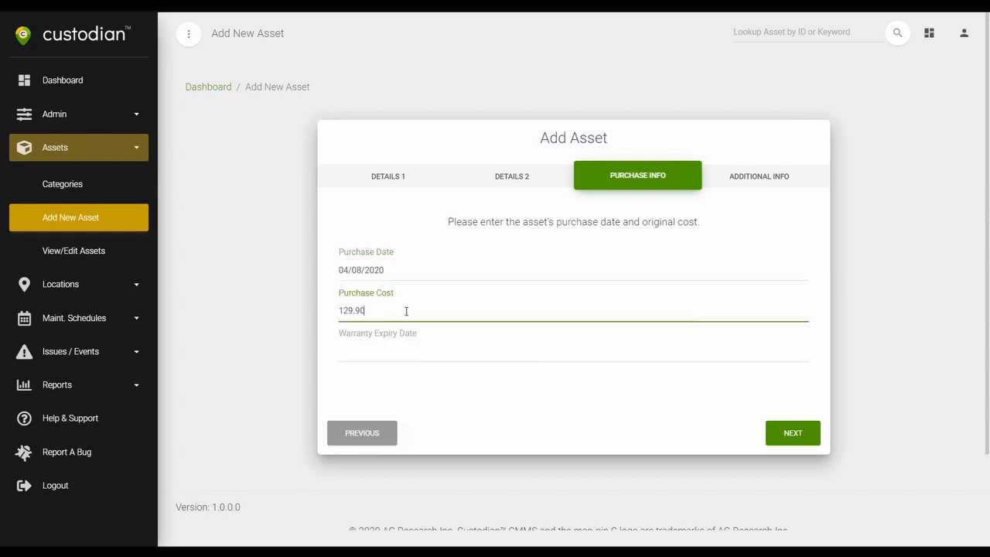
{"action": "left_click", "coordinate": [389, 352]}
{"action": "left_click", "coordinate": [455, 225]}
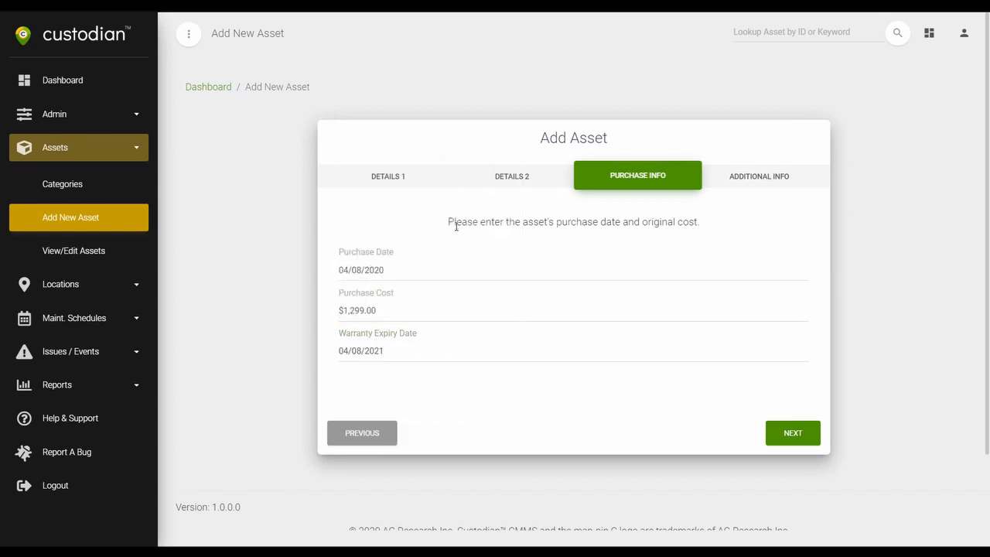
{"action": "left_click", "coordinate": [782, 435]}
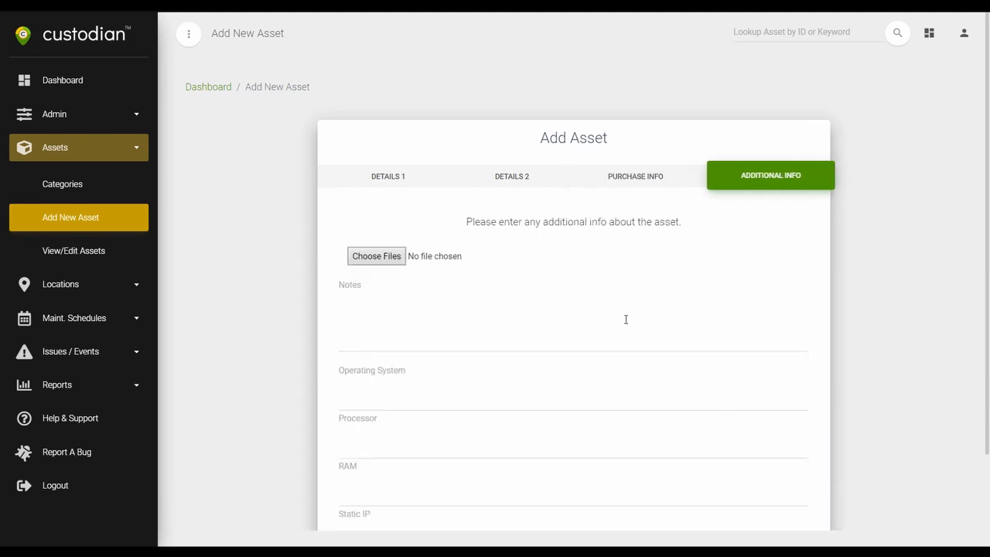
Step: Attach the picture LTC920.jpg from the Stills folder to the asset
{"action": "left_click", "coordinate": [379, 256]}
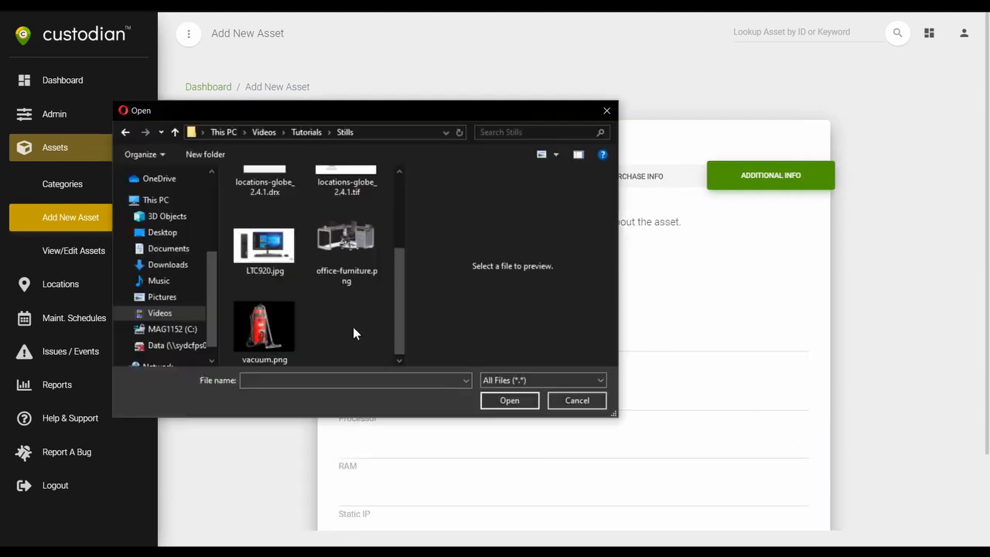
{"action": "left_click", "coordinate": [268, 253]}
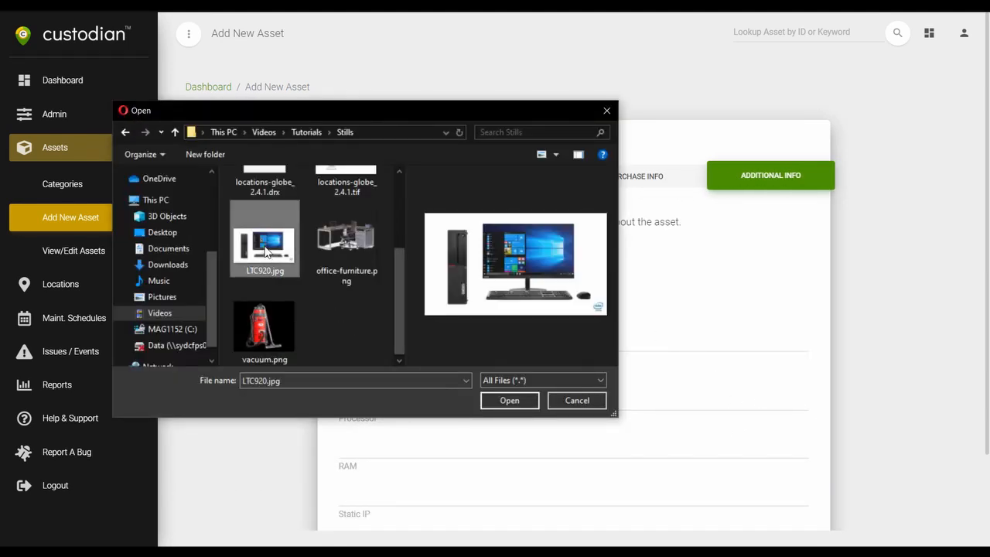
{"action": "left_click", "coordinate": [507, 401]}
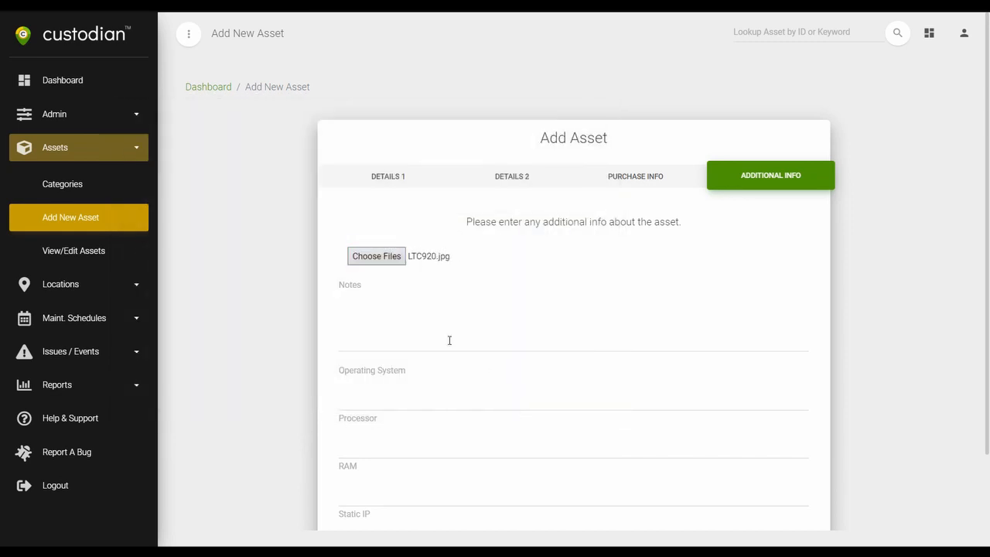
Step: Leave the notes empty and set the operating system to Windows 10, the processor to i7 and the RAM to 8GB
{"action": "left_click", "coordinate": [384, 302]}
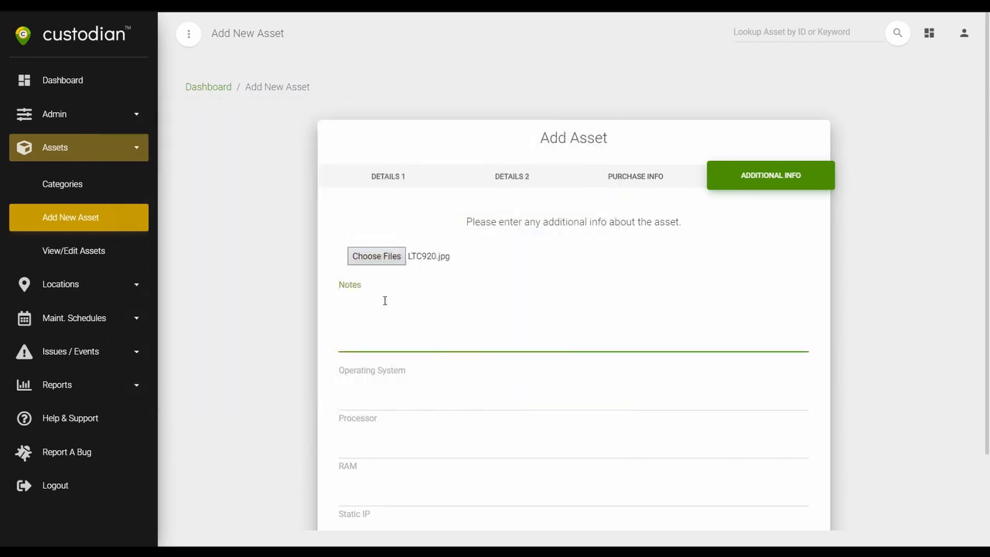
{"action": "left_click", "coordinate": [389, 388]}
{"action": "type", "text": "Windows 10"}
{"action": "key", "text": "Tab"}
{"action": "type", "text": "i7"}
{"action": "key", "text": "Tab"}
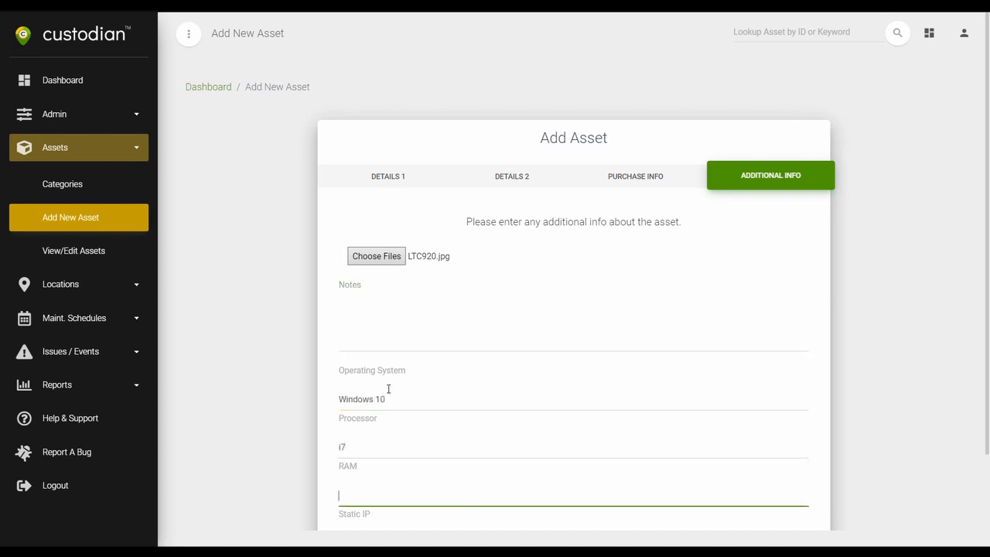
{"action": "type", "text": "8GB"}
{"action": "key", "text": "Tab"}
Step: Set the static IP to 192.168.1.150 and the monitor connection type to HDMI, and submit the new asset
{"action": "scroll", "coordinate": [387, 393], "scroll_direction": "down", "scroll_amount": 2}
{"action": "type", "text": "192.168.1.150"}
{"action": "key", "text": "Tab"}
{"action": "type", "text": "HDMI"}
{"action": "scroll", "coordinate": [712, 505], "scroll_direction": "down", "scroll_amount": 1}
{"action": "left_click", "coordinate": [766, 479]}
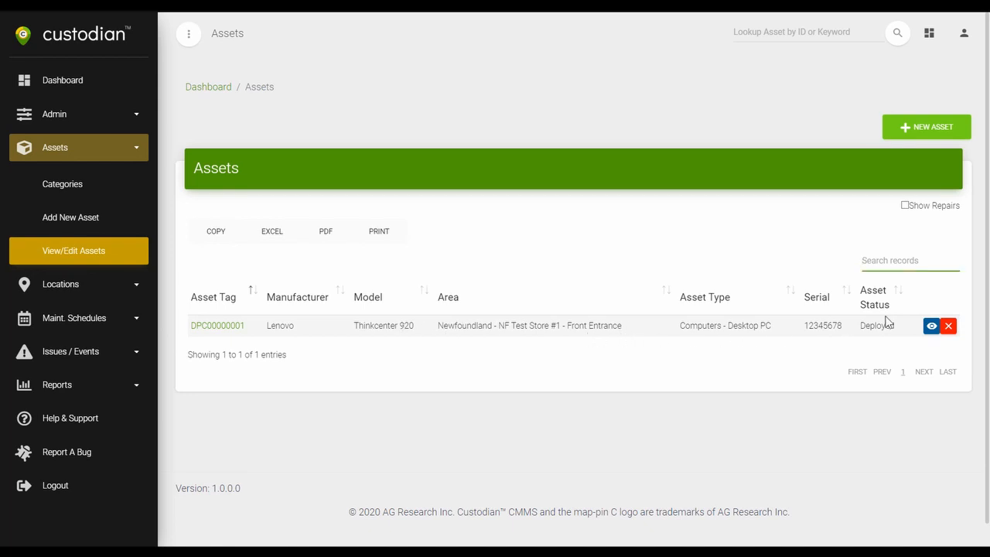
Step: Open the Lenovo Thinkcenter 920 asset's record from the asset list
{"action": "left_click", "coordinate": [931, 327]}
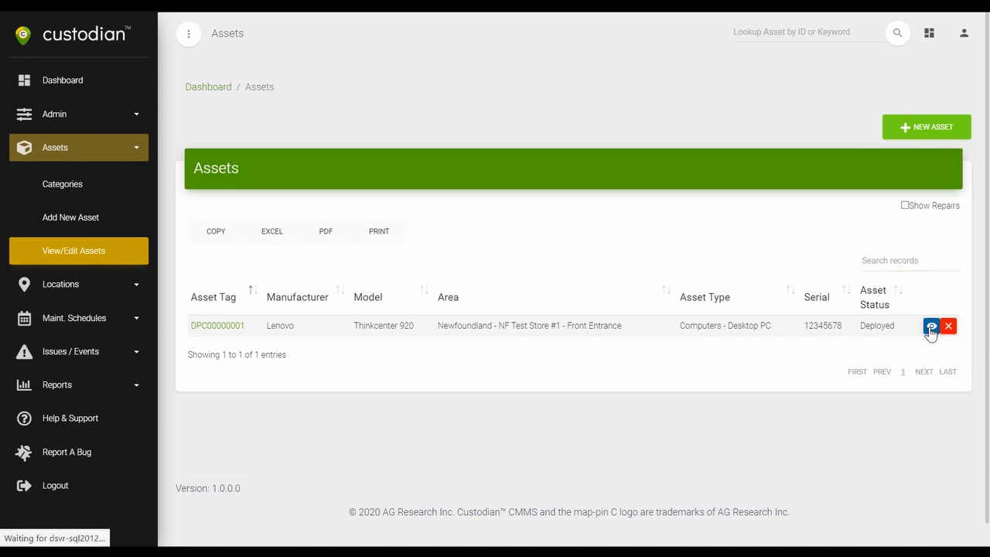